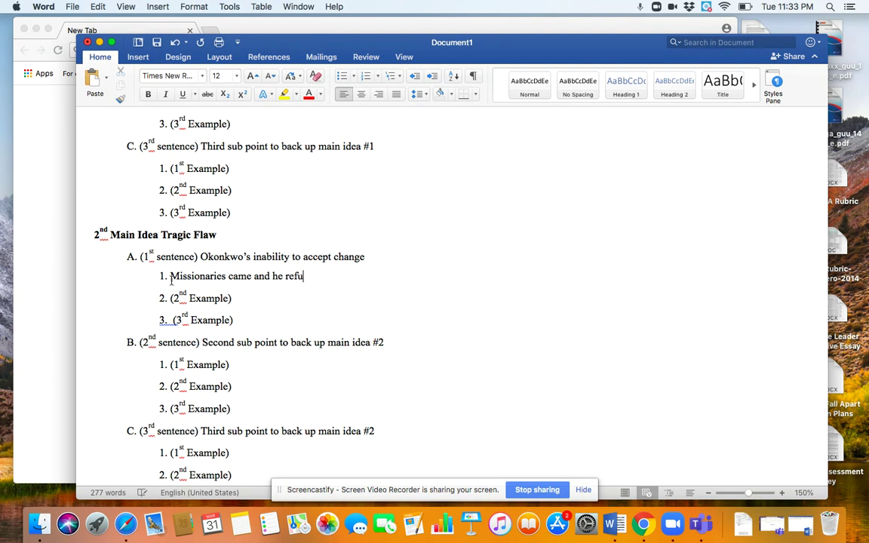
Step: Complete Okonkwo's first two tragic-flaw examples as "Missionaries came and he refused to accept them" and "Son converts and they lose their relationship"
text(t them)
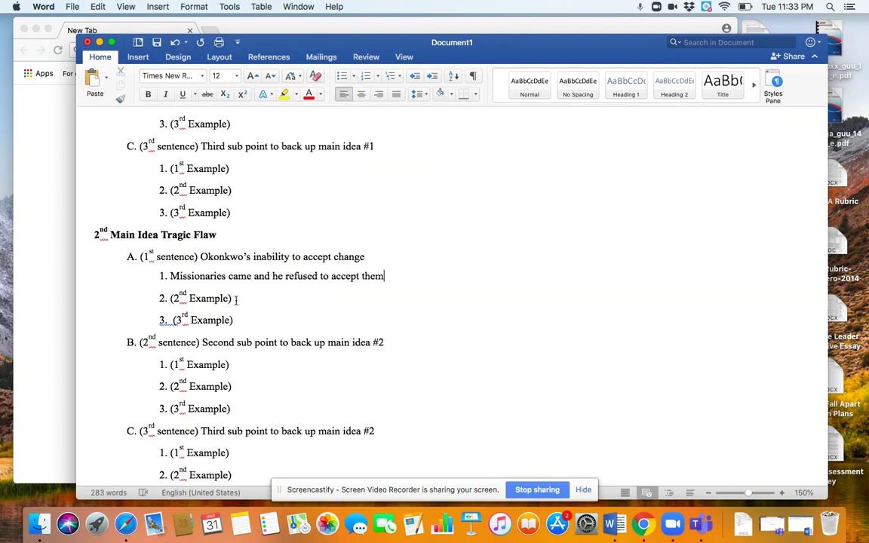
drag(233, 298, 172, 299)
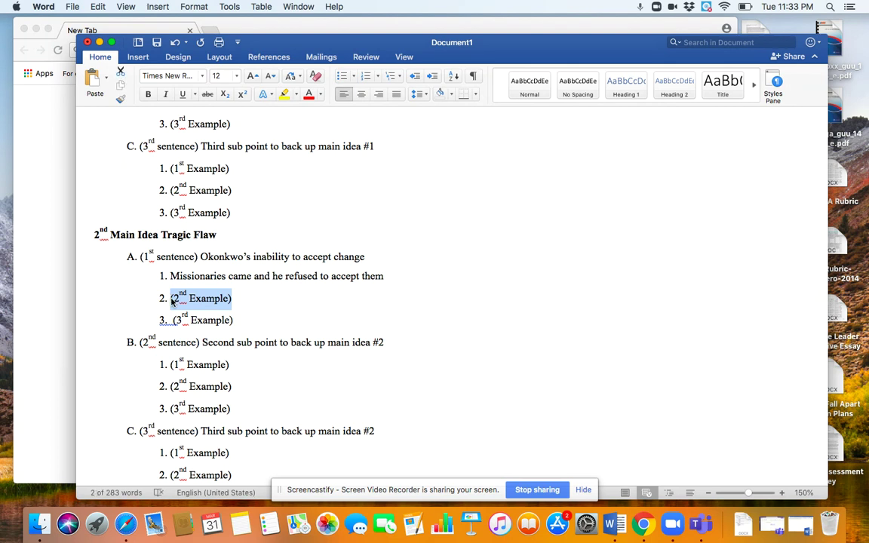
text(Son converts and )
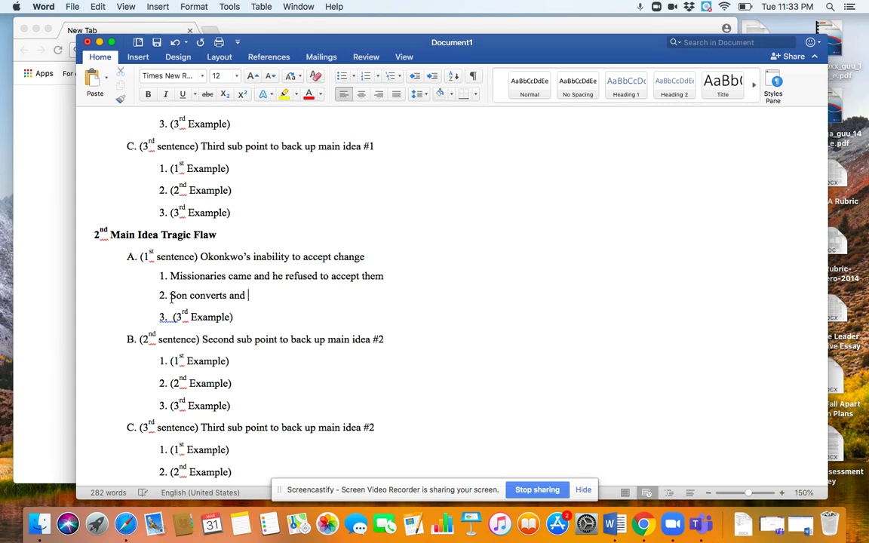
text(they lsoe their relationship)
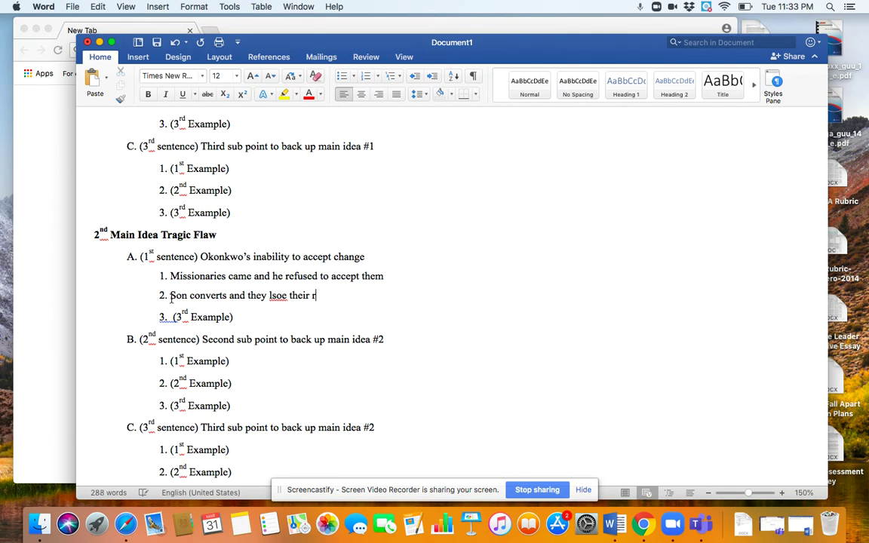
double_click(277, 295)
text(lose)
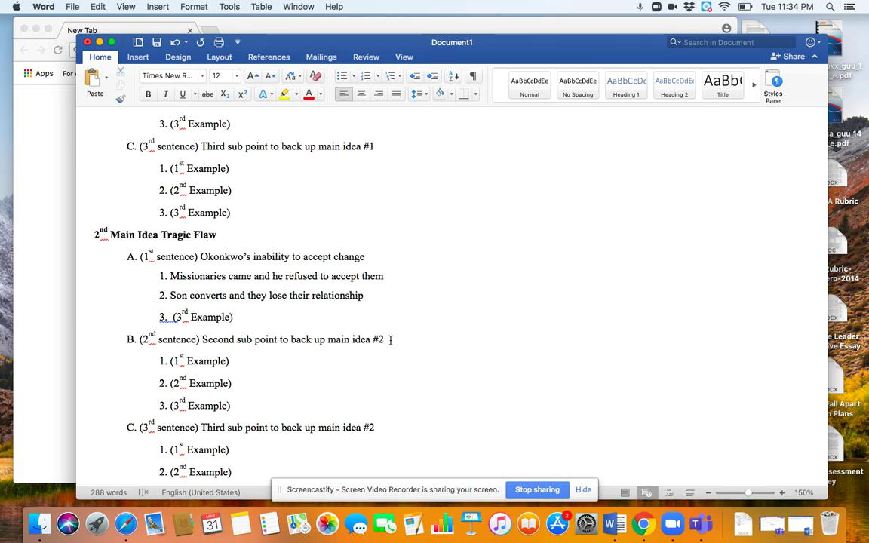
Step: Replace the second sub point under the Tragic Flaw main idea with "Romeo's recklessness"
drag(388, 339, 202, 341)
text(Romeo')
text(s )
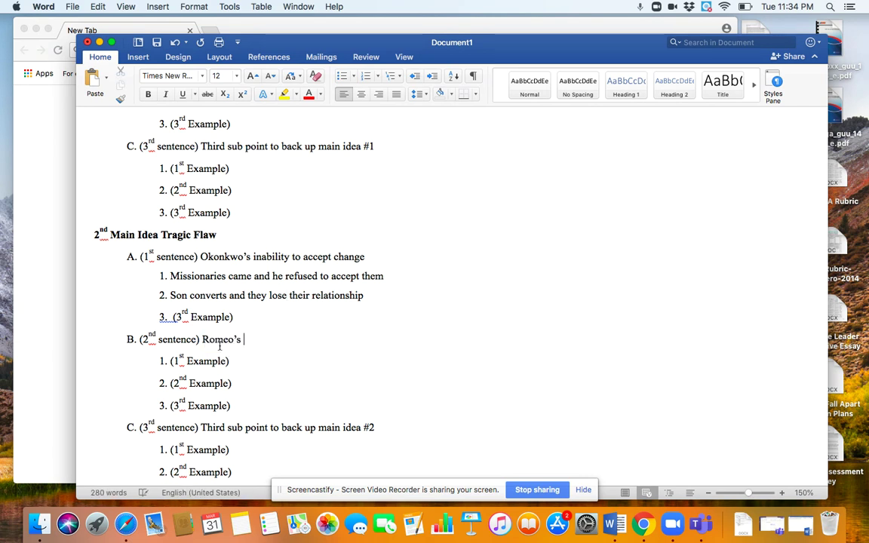
text(reck)
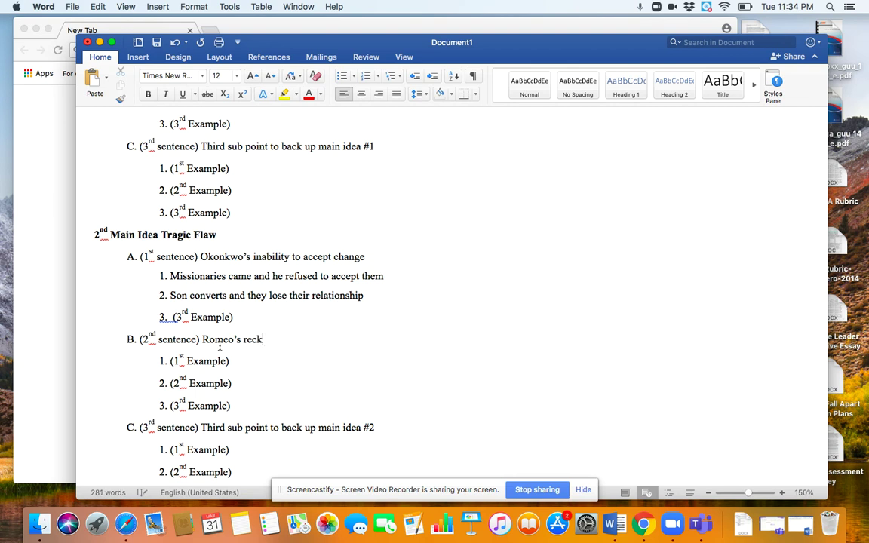
text(le)
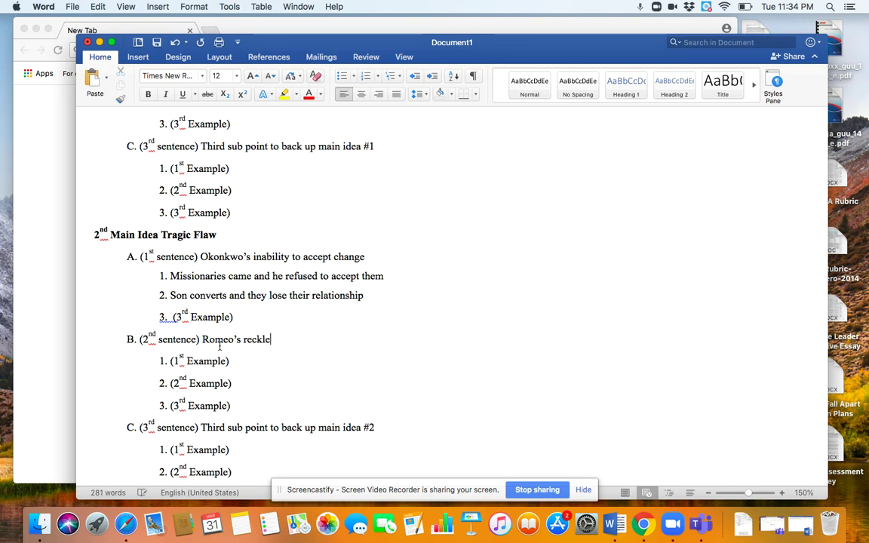
text(ssness)
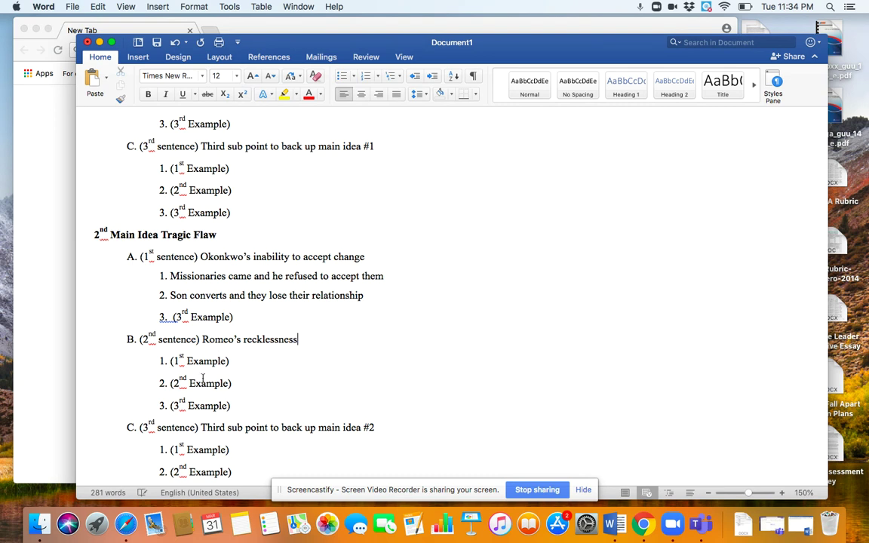
drag(229, 361, 171, 363)
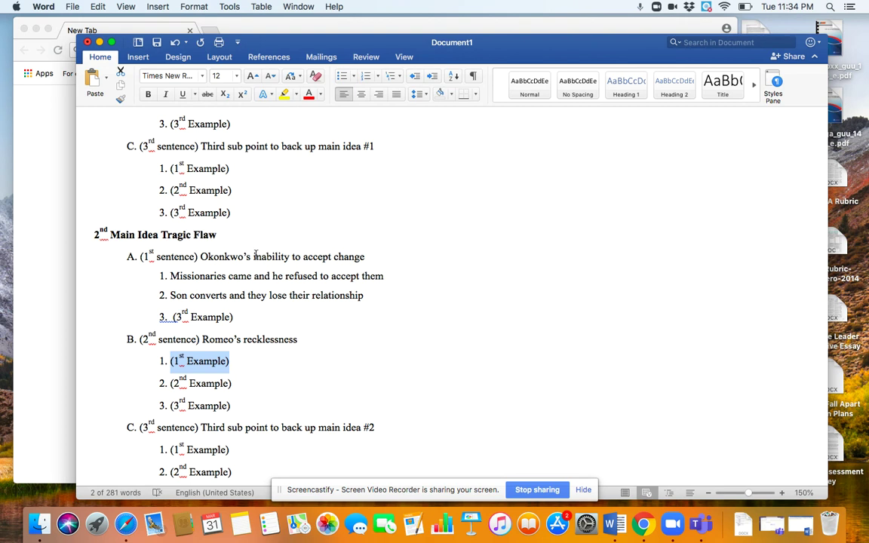
drag(254, 257, 365, 255)
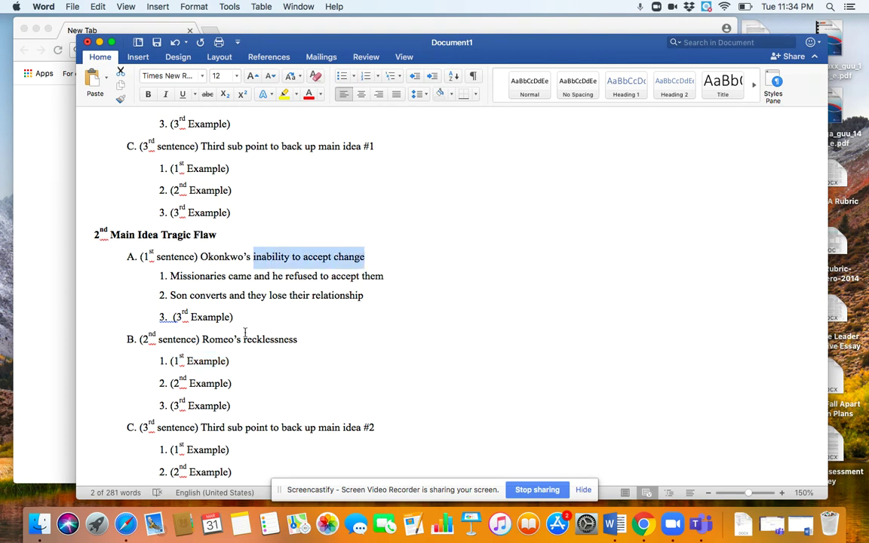
drag(242, 339, 299, 340)
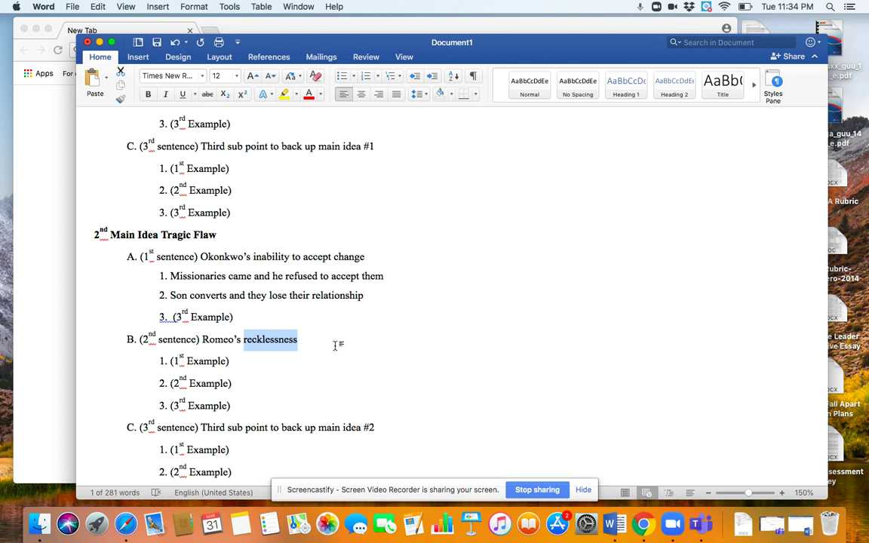
click(352, 352)
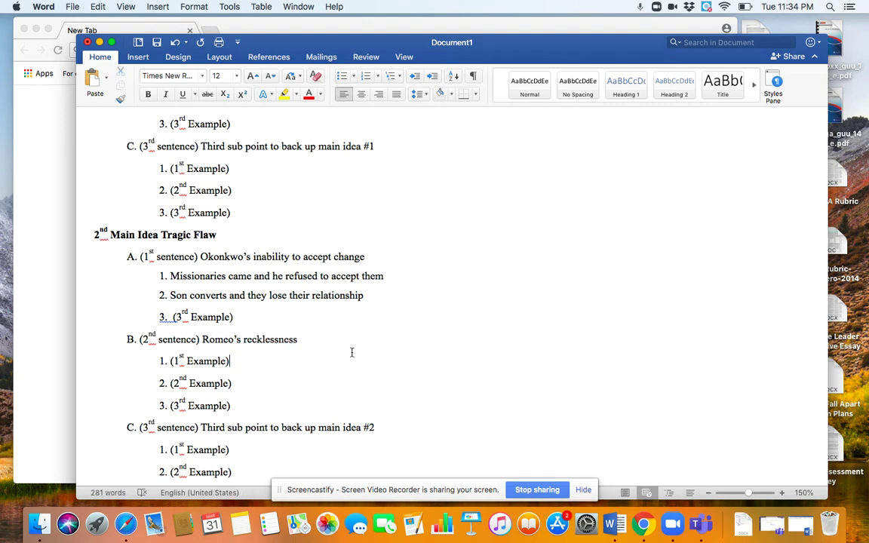
Step: Replace the first and second sub points under the Disastrous End main idea with "Okonkwo" and "Romeo"
scroll(351, 352, down, 5)
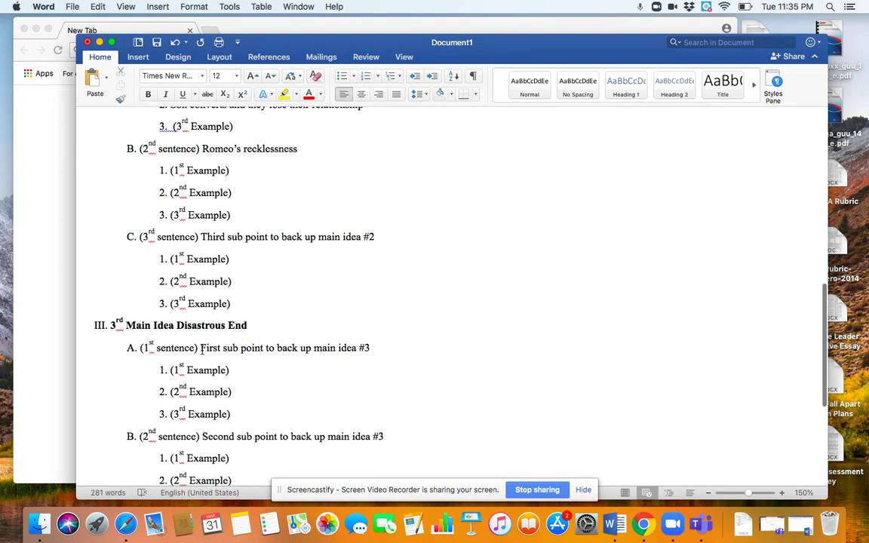
drag(200, 351, 369, 348)
text(Okonkwo)
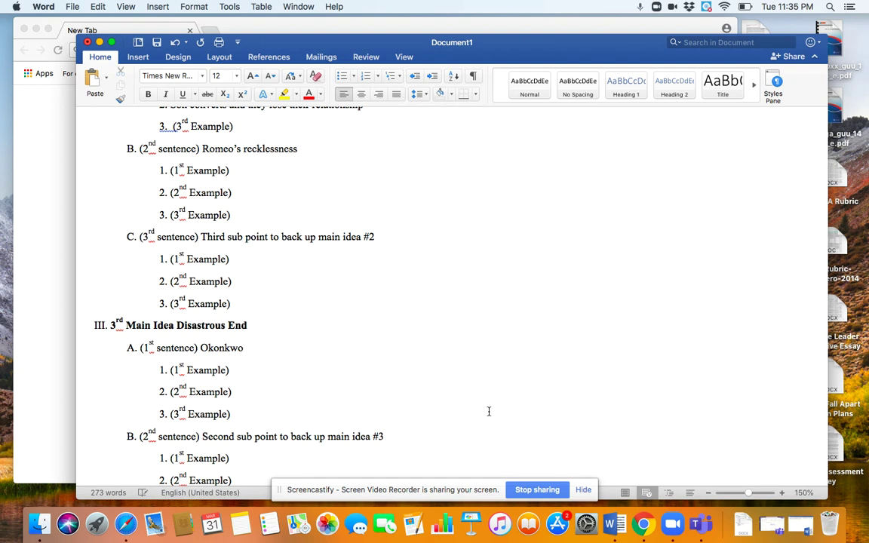
drag(384, 436, 201, 437)
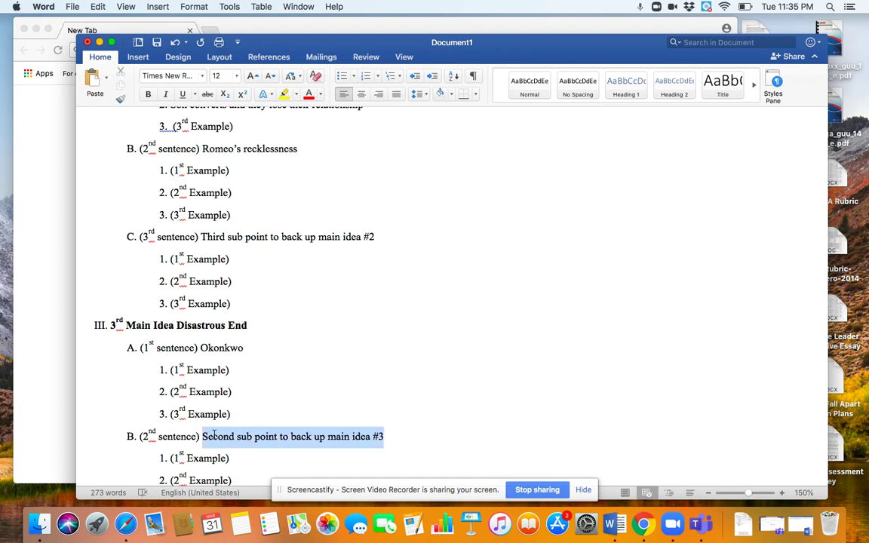
text(Romeo)
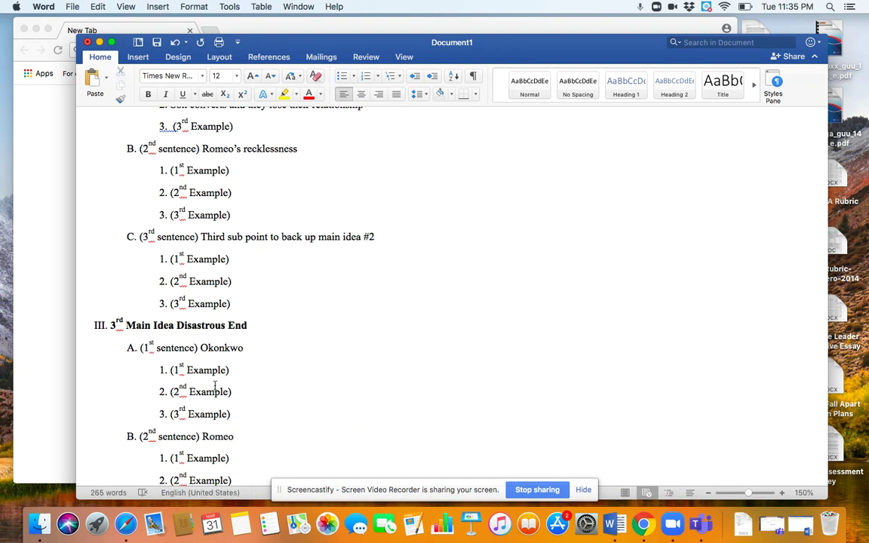
Step: Replace the first example placeholder under Okonkwo in the Disastrous End section with "Loses familial relationships"
drag(229, 370, 171, 373)
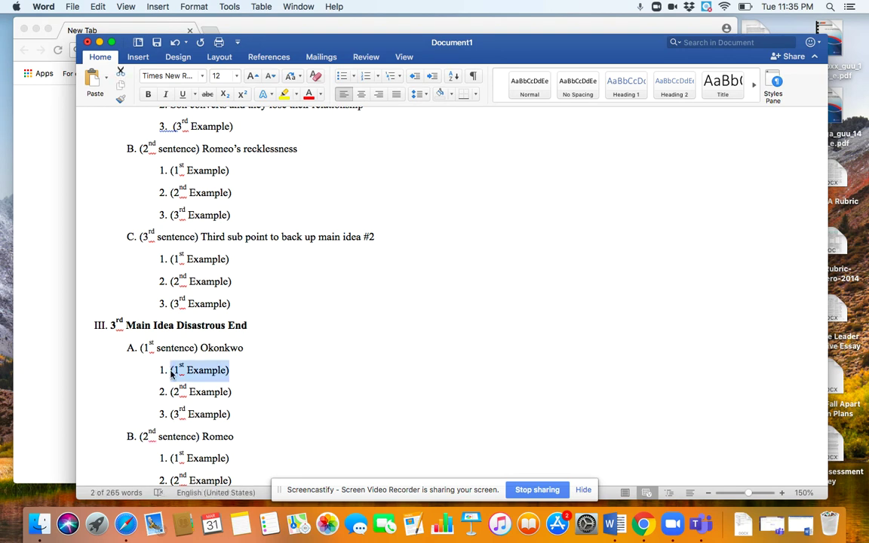
text(Loses faml)
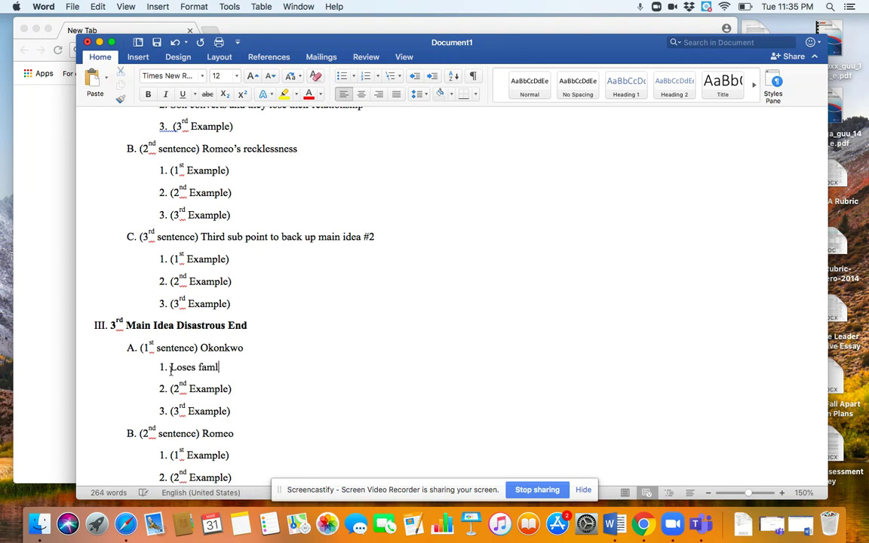
key(BackSpace)
text(ilial relati)
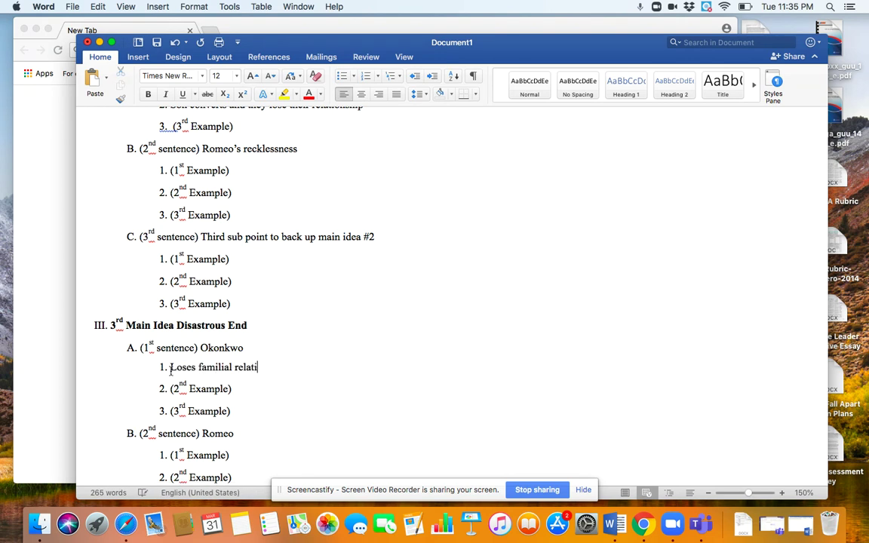
text(onships)
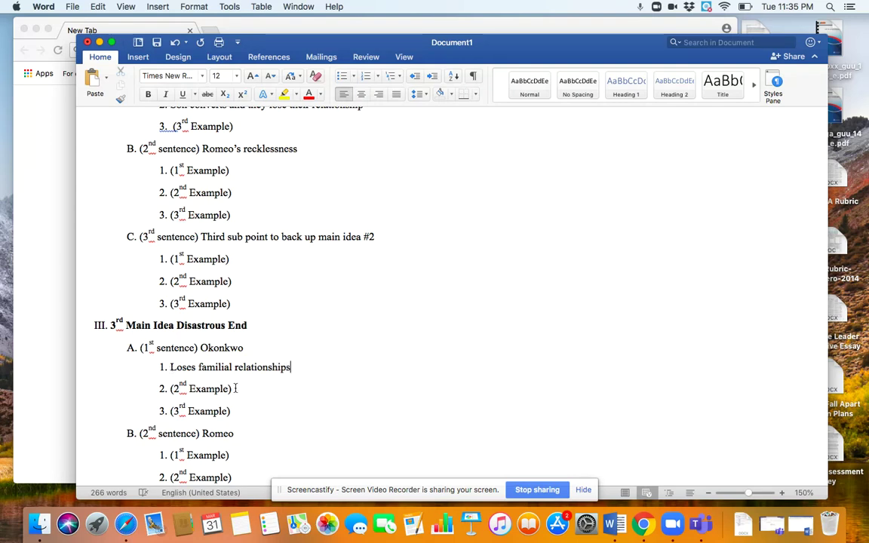
Step: Fill in Okonkwo's second and third Disastrous End examples as "Exiled/loses all property, must start over" and "Commits suicide"
drag(236, 388, 172, 394)
text(Exi)
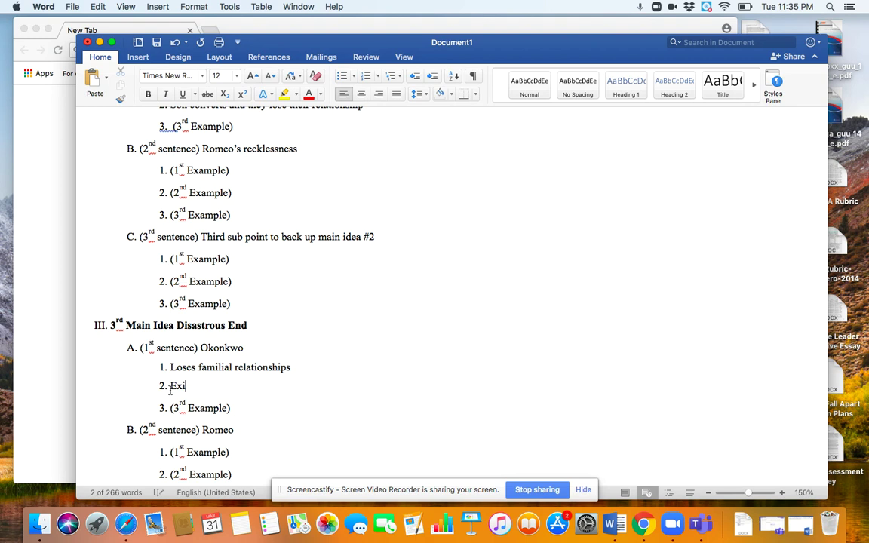
text(led)
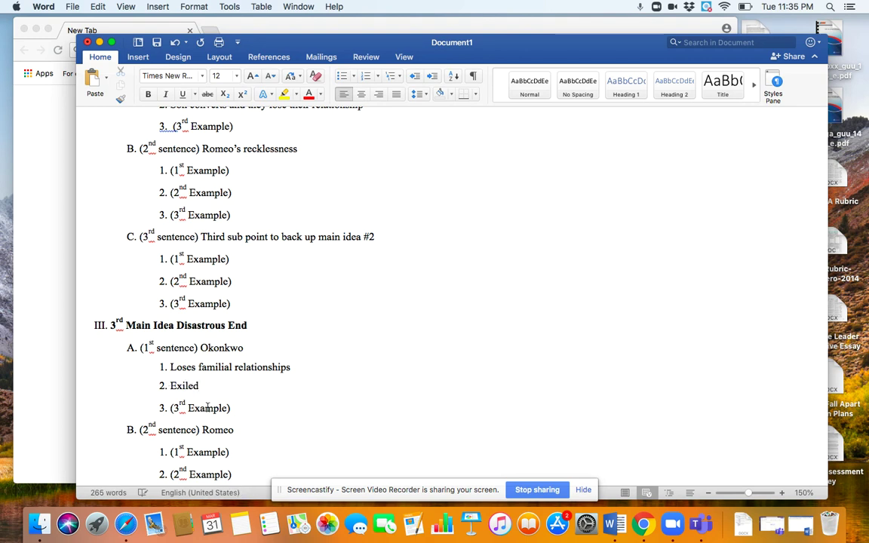
drag(236, 407, 171, 411)
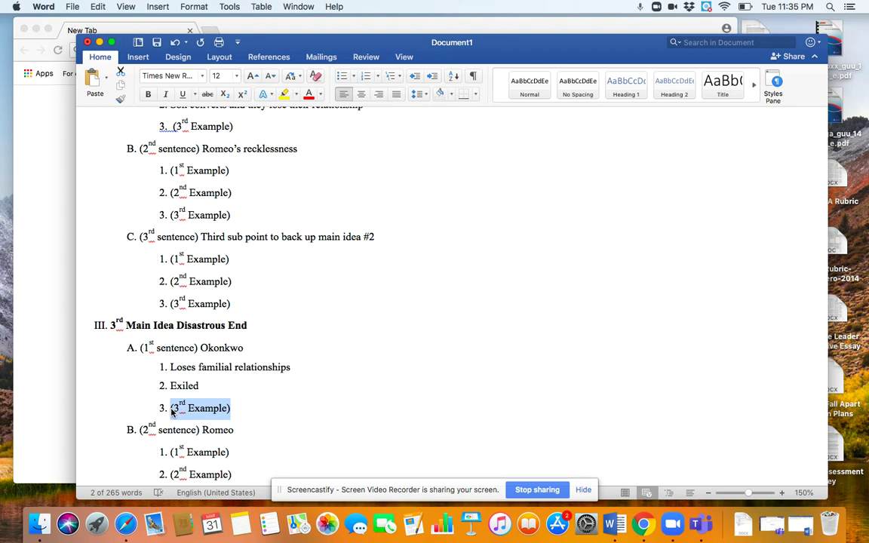
text(Co)
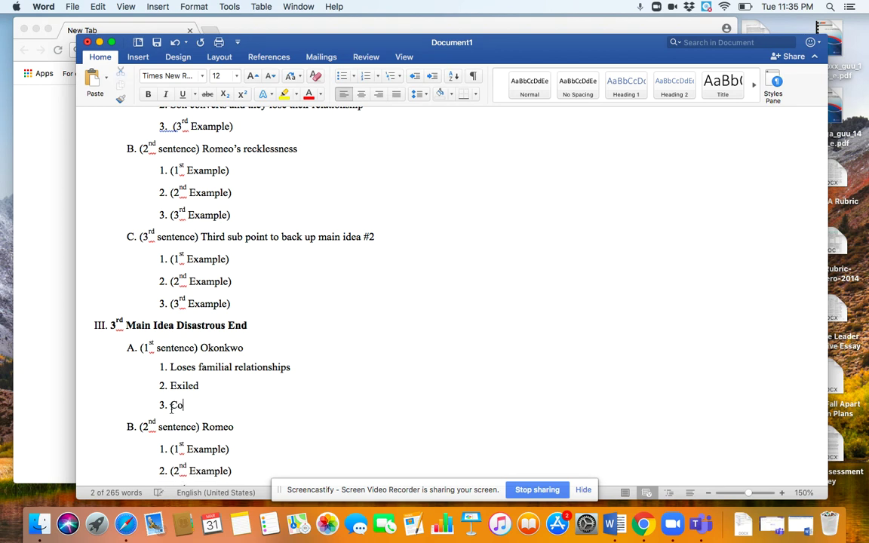
text(mmits suicide)
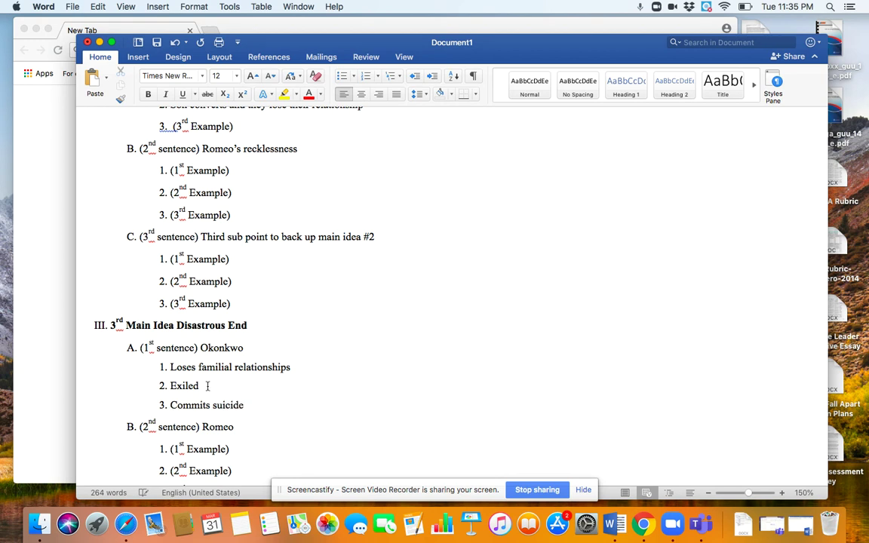
text(/loses)
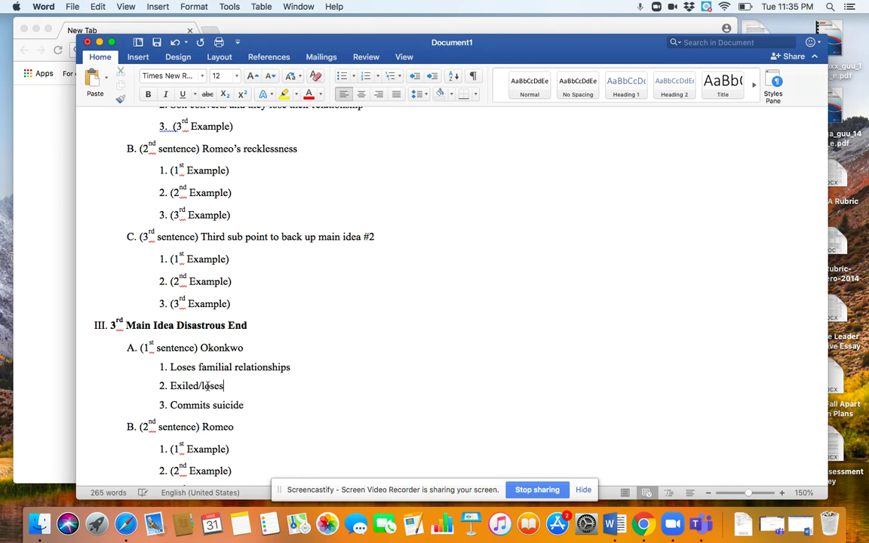
text( all property, must start over)
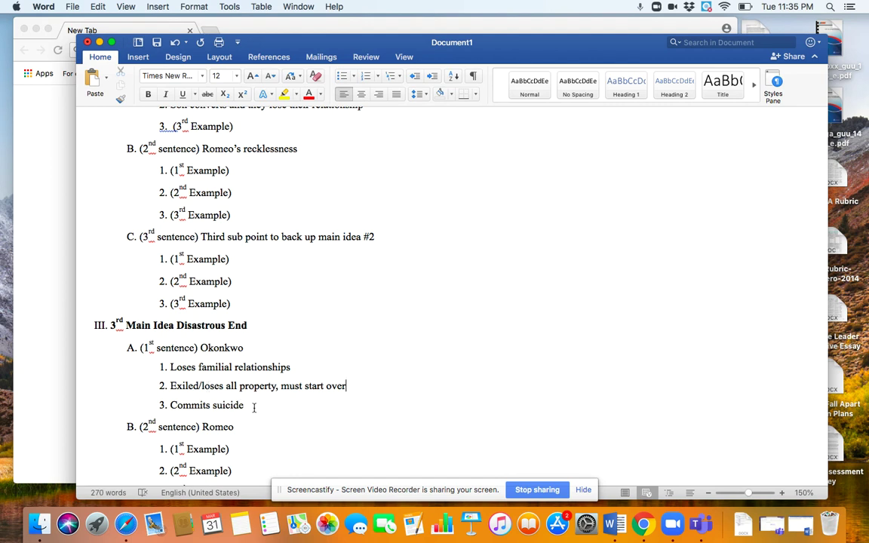
Step: Replace the first example placeholder under Romeo in the Disastrous End section with "Exiled"
scroll(230, 367, down, 3)
drag(232, 351, 172, 353)
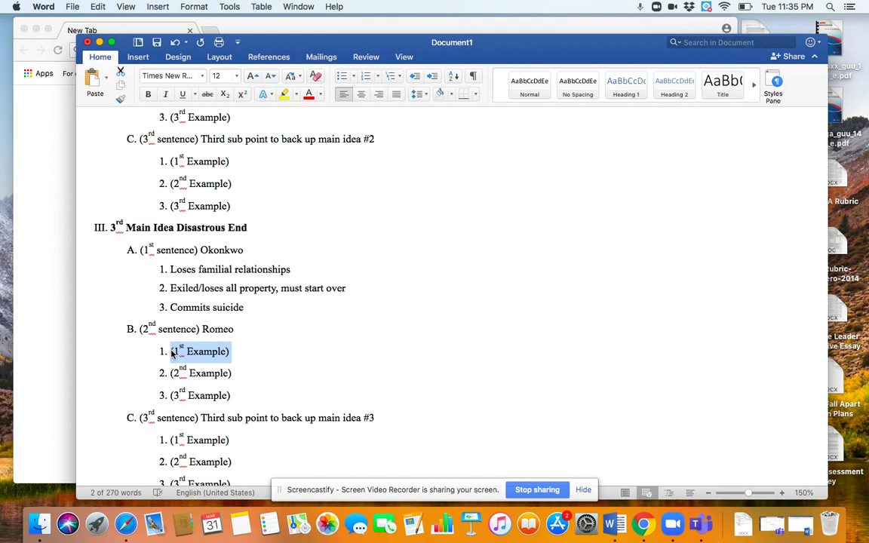
text(EXhile)
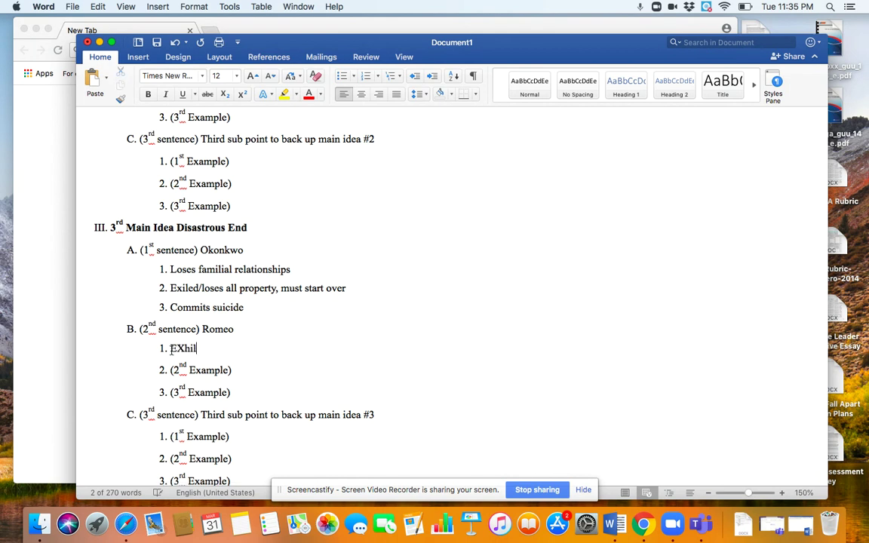
key(BackSpace)
key(BackSpace)
key(BackSpace)
key(BackSpace)
key(BackSpace)
text(xiled)
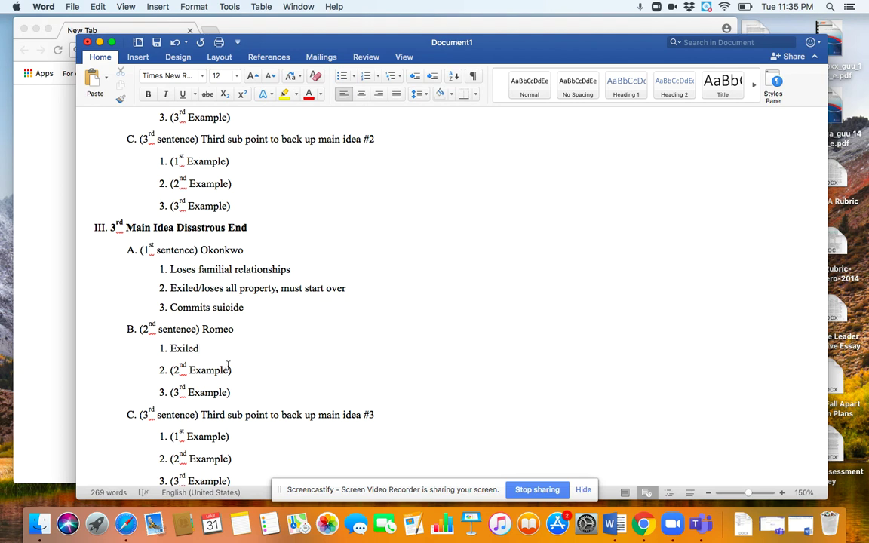
Step: Replace the second example placeholder under Romeo in the Disastrous End section with "Loses family and friends as well"
drag(237, 369, 172, 371)
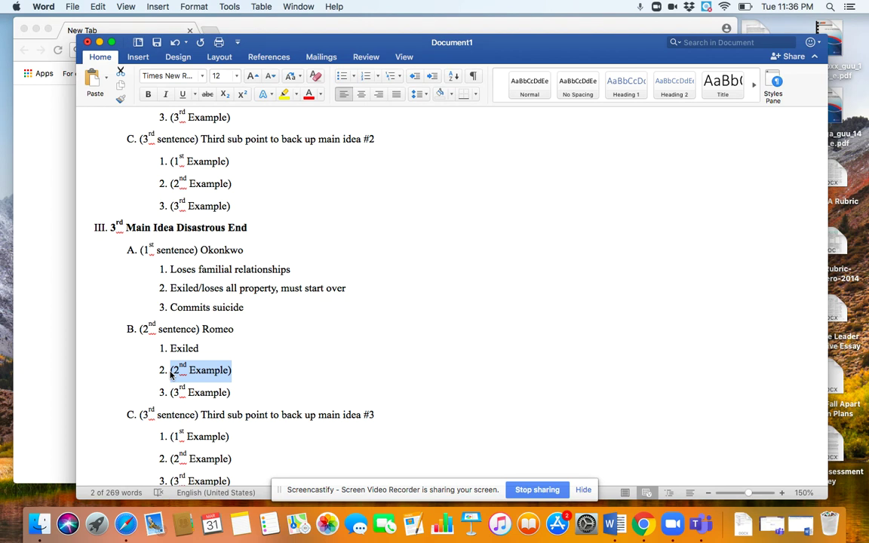
text(Loses family and fe)
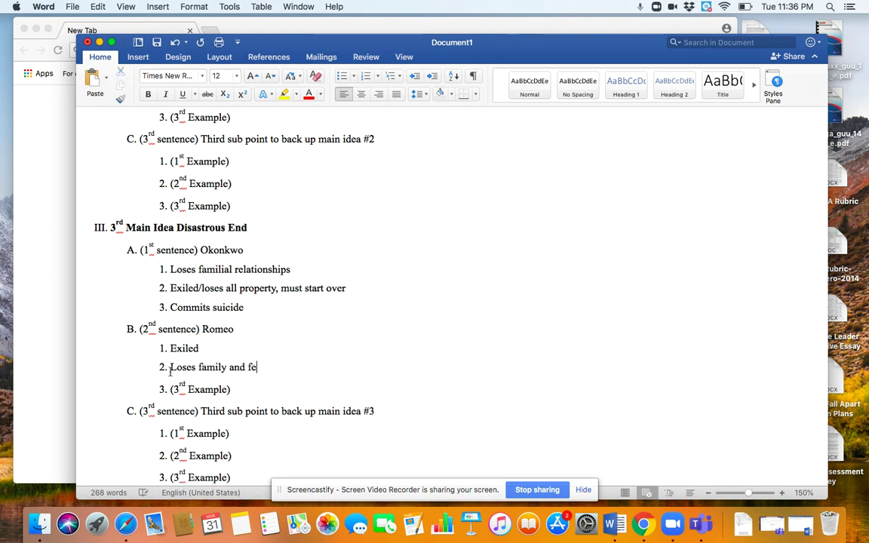
key(BackSpace)
text(riends as well)
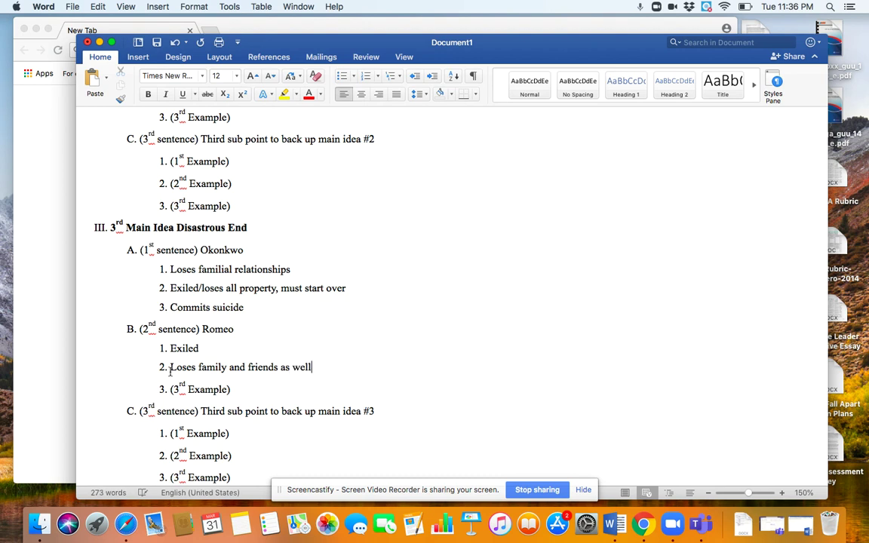
Step: Replace the third example placeholder under Romeo in the Disastrous End section with "Commits suicide"
drag(232, 389, 171, 389)
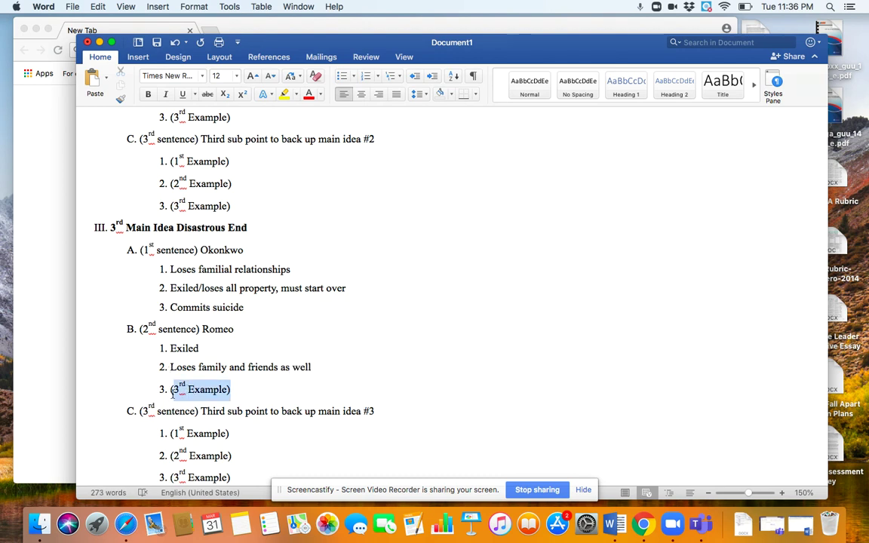
text(Comm)
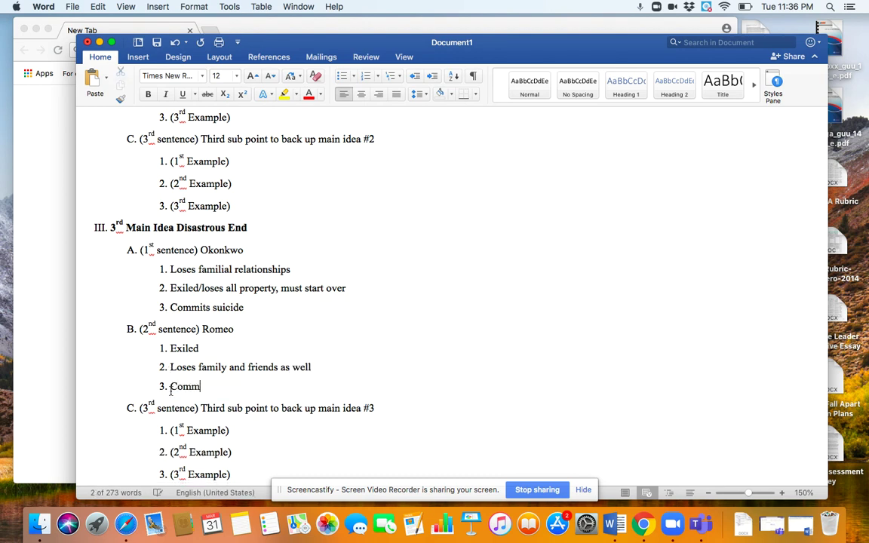
text(its suicide)
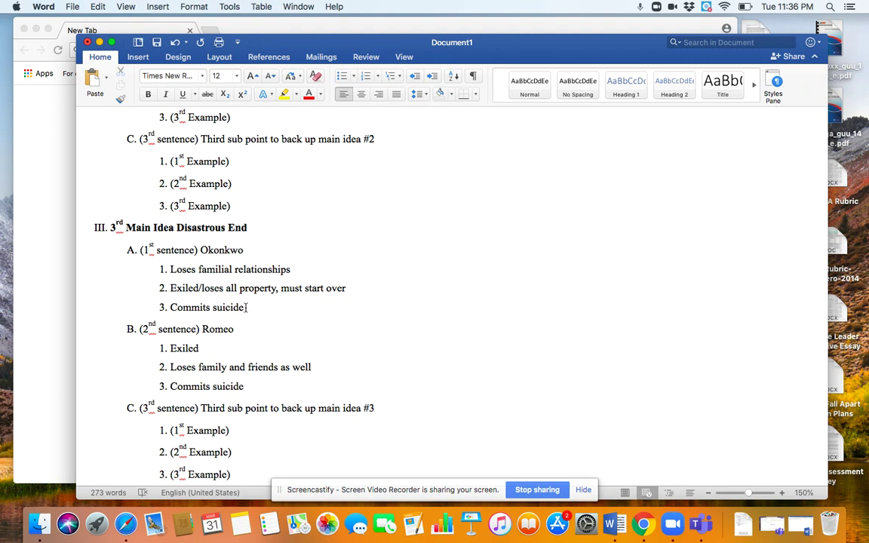
Step: Append "--knowingly" to Okonkwo's third Disastrous End example and "--unknowingly" to Romeo's third example
text(knowingly)
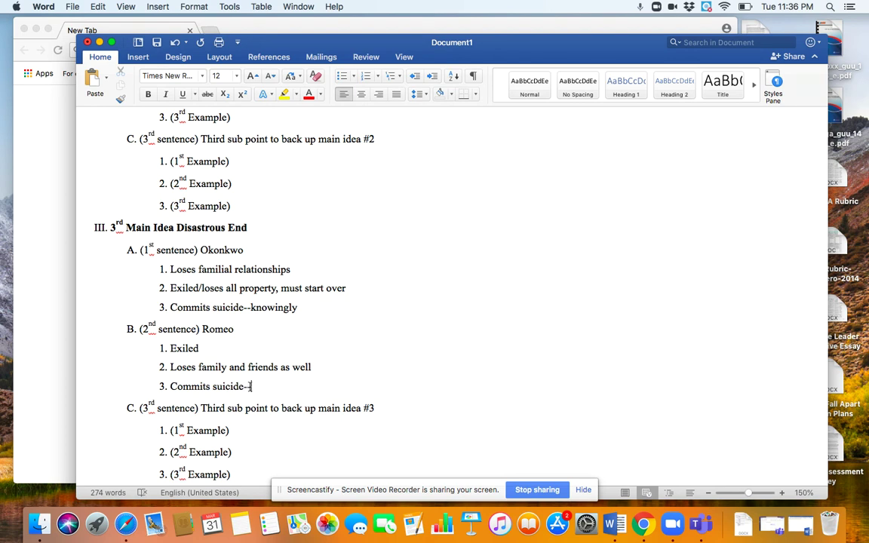
text(unknowingly)
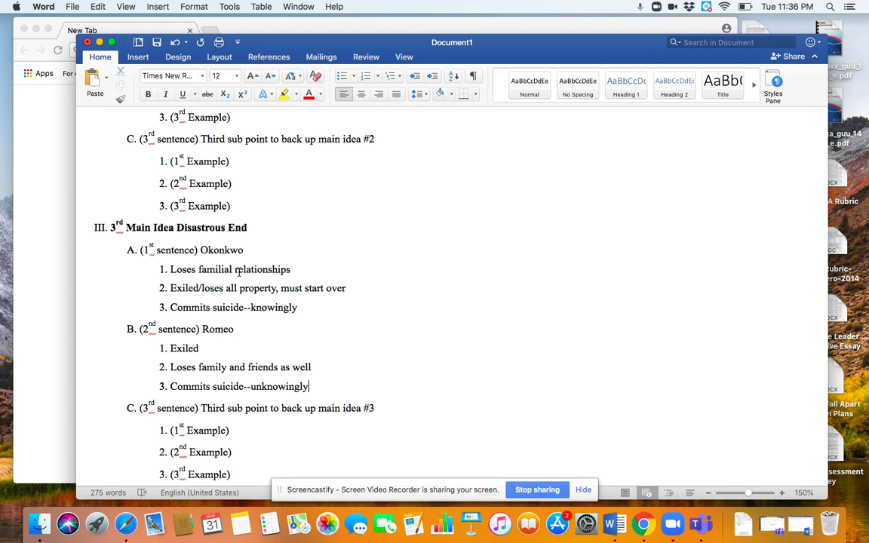
Step: Review the whole outline, from the attention grabber and thesis statement through the body paragraphs to the conclusion instructions
scroll(326, 243, up, 5)
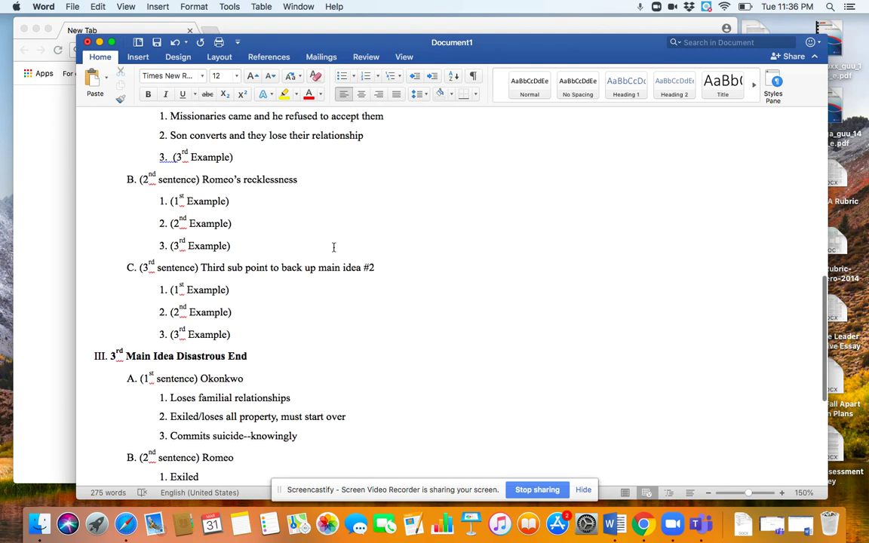
scroll(475, 281, up, 12)
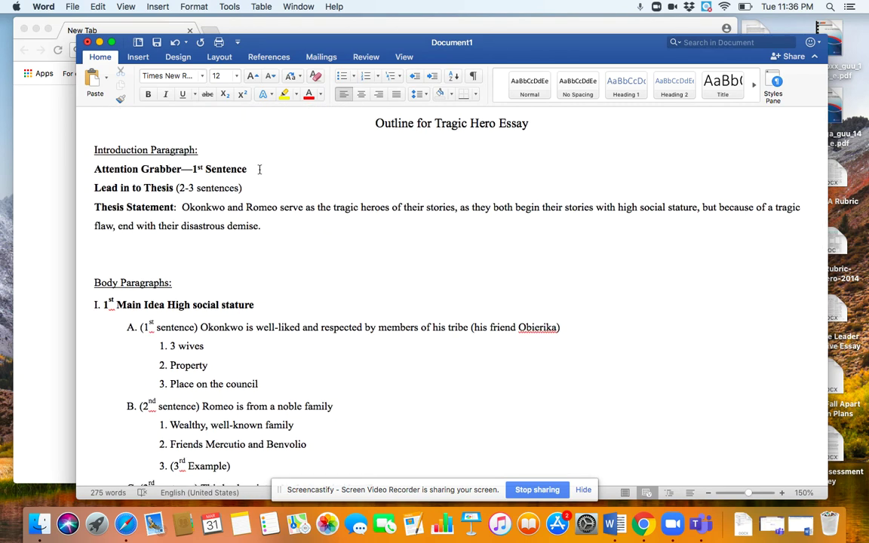
key(super+b)
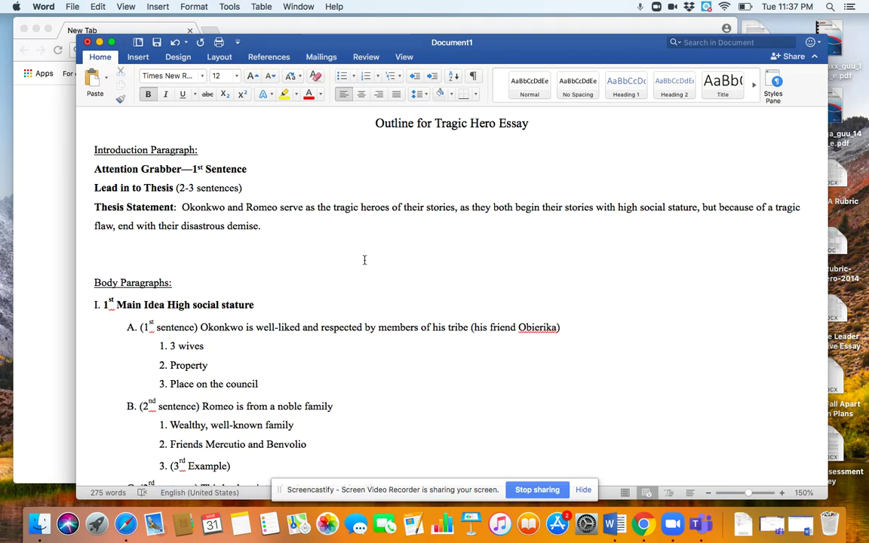
scroll(319, 285, down, 1)
scroll(318, 285, down, 15)
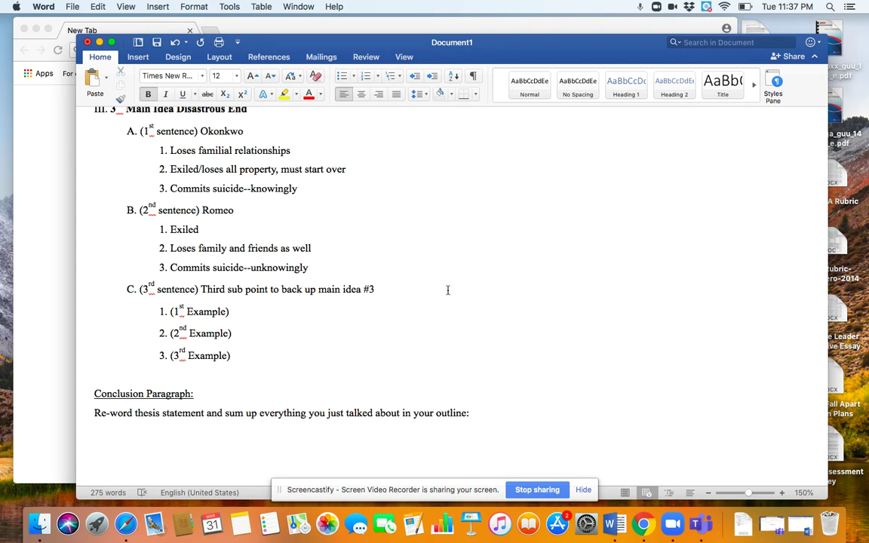
scroll(447, 289, up, 20)
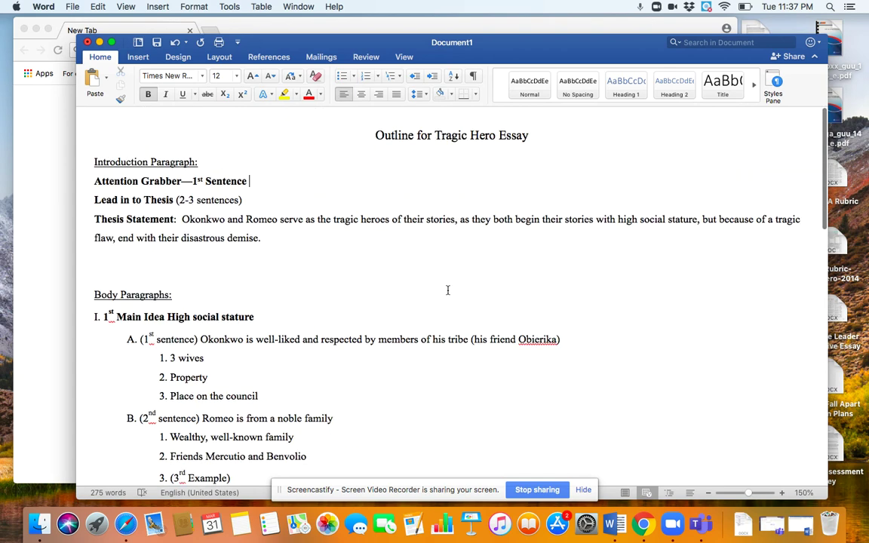